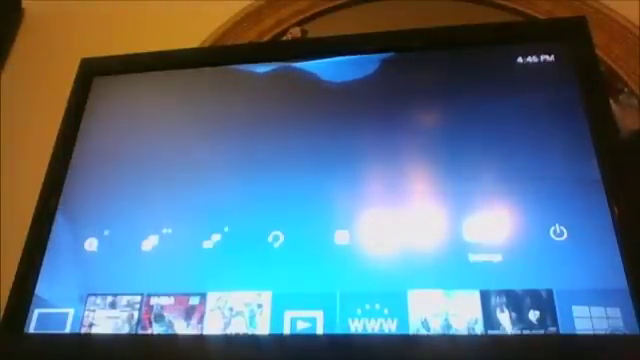
Set up a Wi-Fi internet connection via Easy setup, then start the connection test.
key("Return")
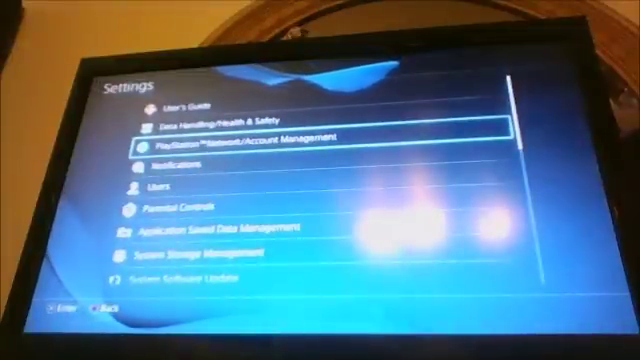
key("Down")
key("Down")
key("Down")
key("Down")
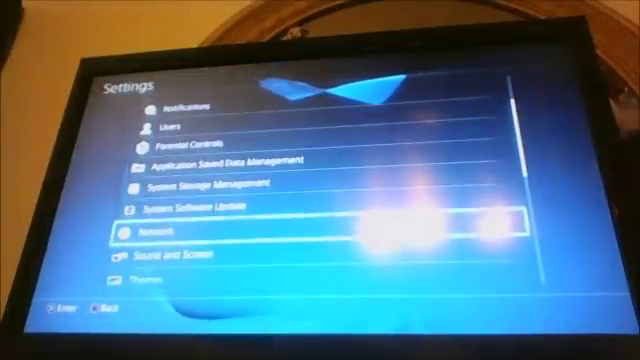
key("Return")
key("Down")
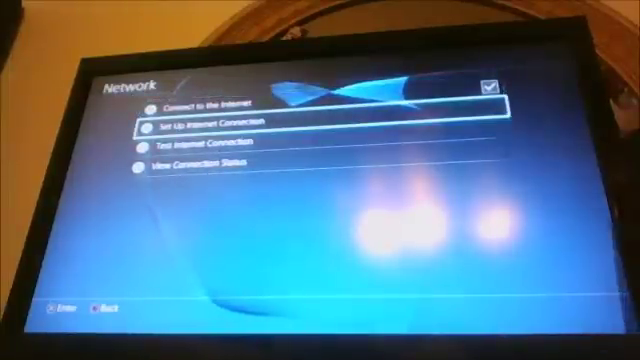
key("Return")
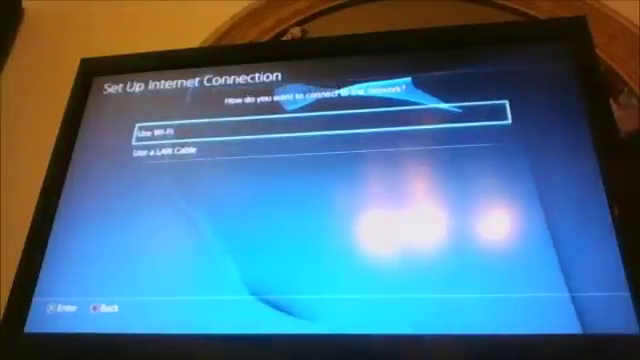
key("Return")
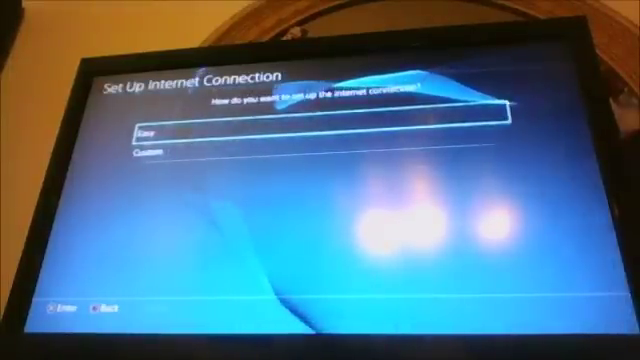
key("Return")
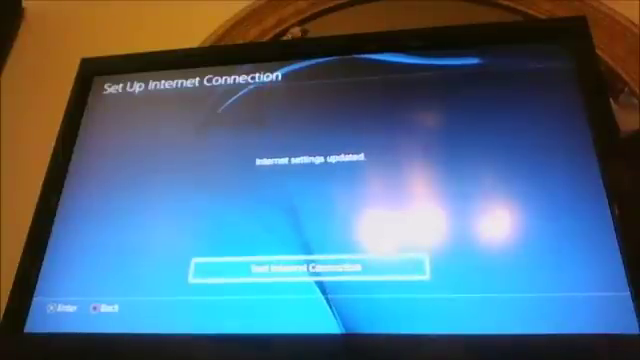
key("Return")
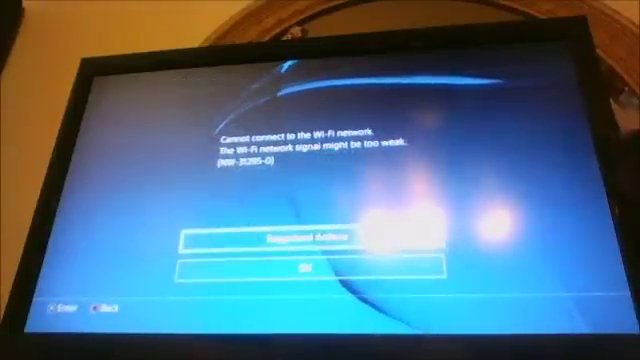
Dismiss the NW-31295-0 Wi-Fi error, view results, and back out to the home screen.
key("Return")
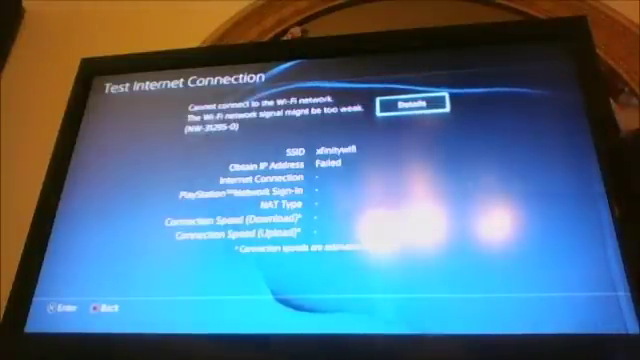
key("Escape")
key("Escape")
key("Escape")
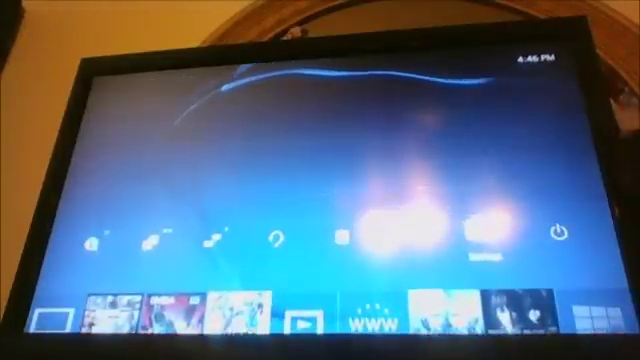
Reach Internet Browser along the content row and bring up keyboard word suggestions on the Xfinity page.
key("Down")
key("Left")
key("Left")
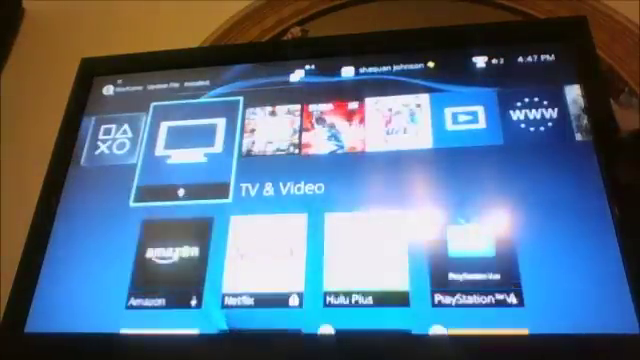
key("Left")
key("Right")
key("Right")
key("Right")
key("Right")
key("Right")
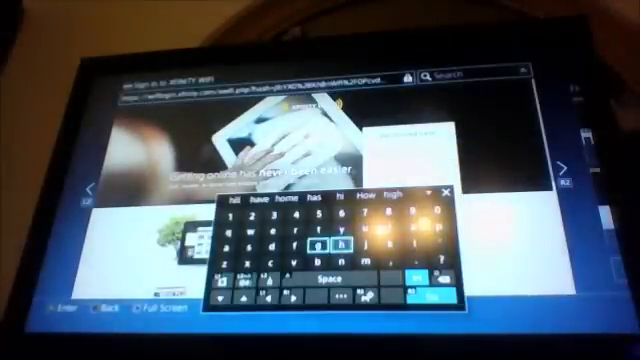
key("Left")
Move between on-screen keyboard letters, then leave the browser for the PS4 function screen.
key("Up")
key("Left")
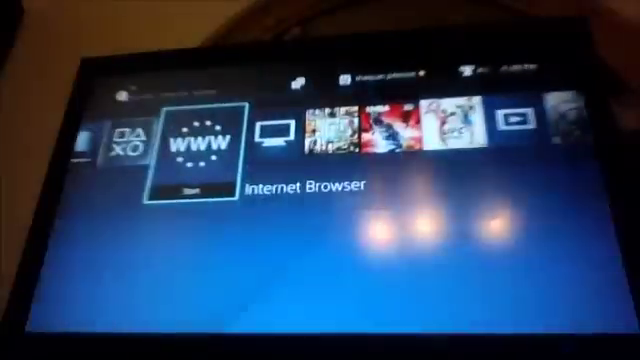
key("Up")
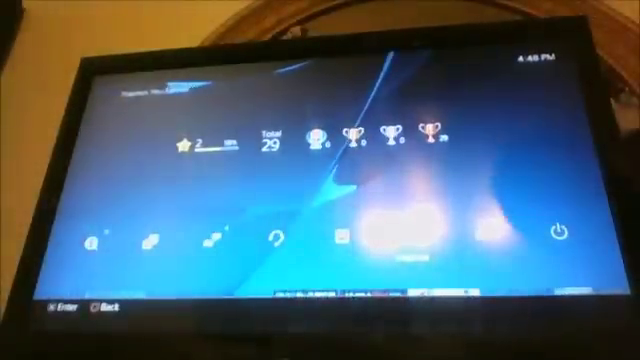